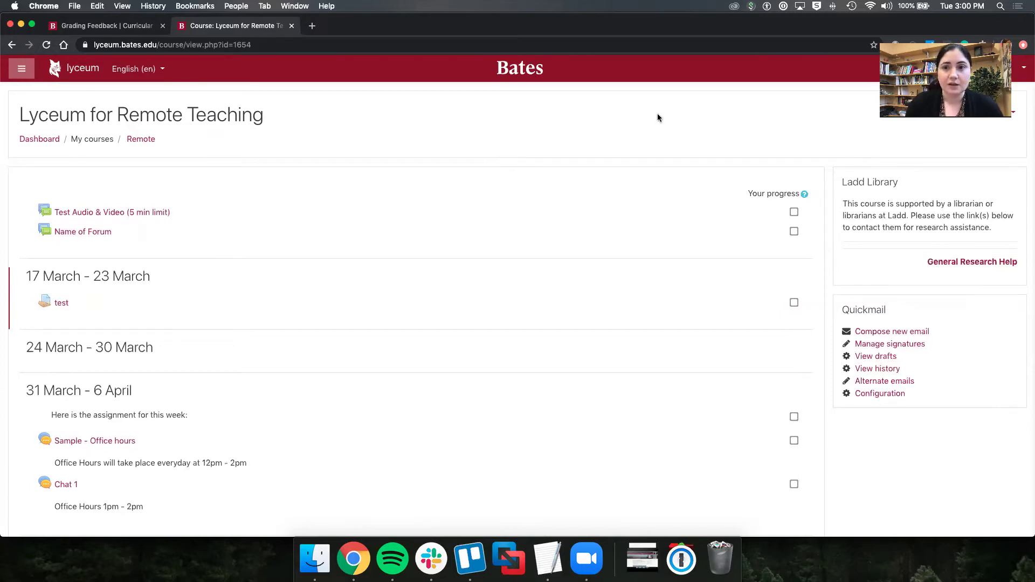
- Look over the introduction of the Grading Feedback tutorial page
{"action": "left_click", "coordinate": [89, 26]}
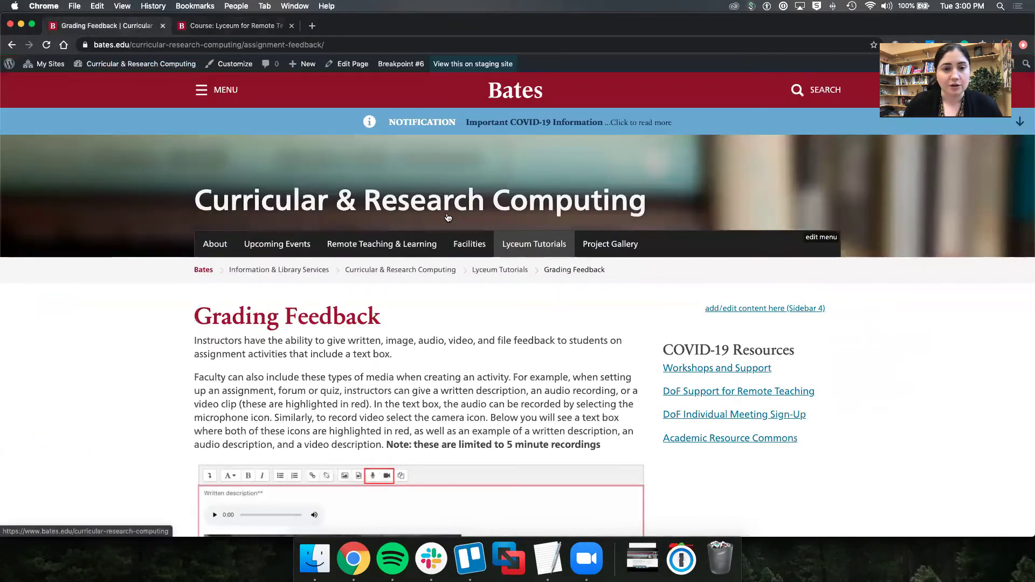
{"action": "scroll", "coordinate": [467, 320], "scroll_direction": "down", "scroll_amount": 4}
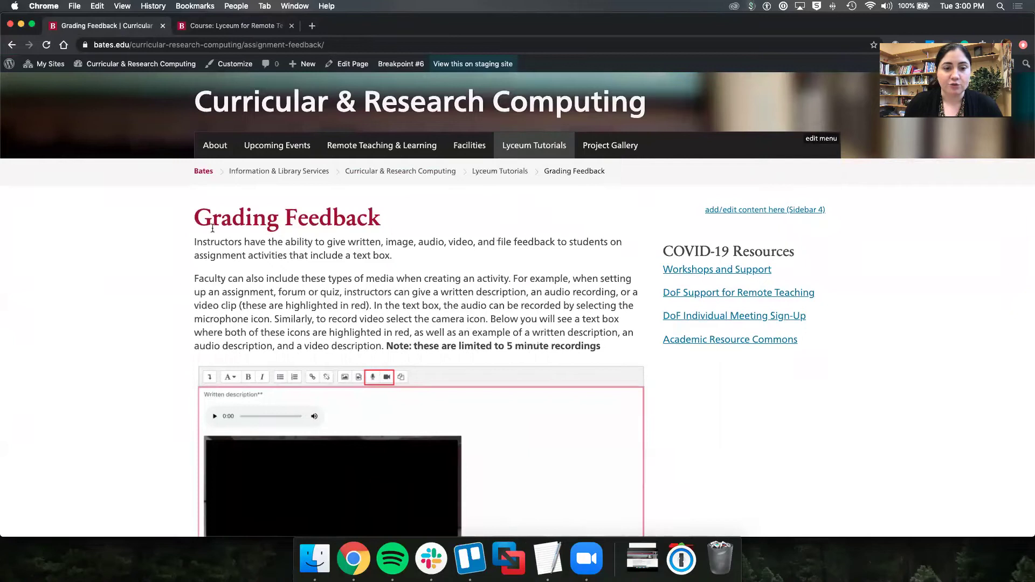
- Open the assignment "Sample Assignment: Blind Marking (Graded Example)" in the Lyceum for Remote Teaching course and start grading its submissions
{"action": "left_click", "coordinate": [245, 27]}
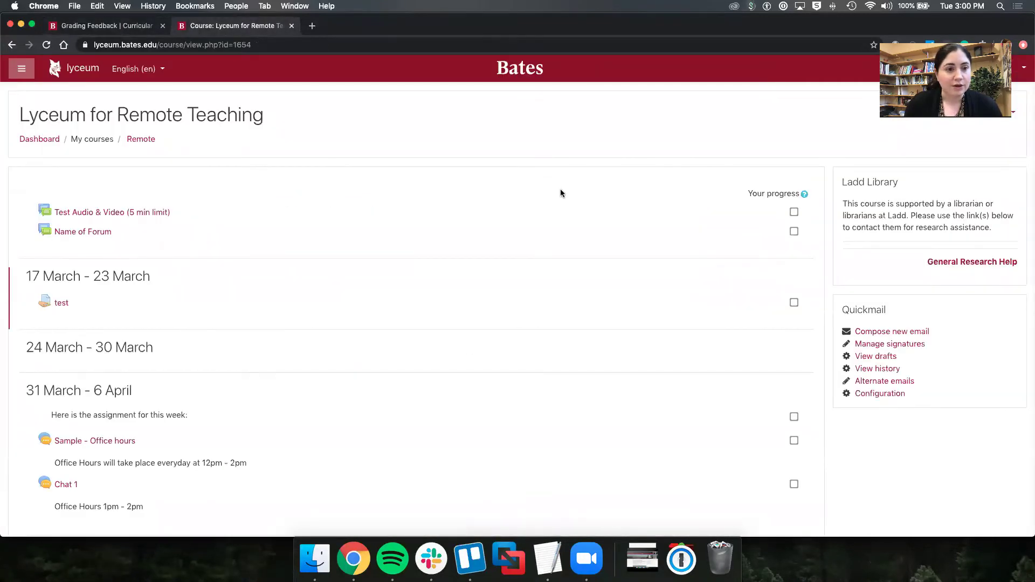
{"action": "scroll", "coordinate": [560, 193], "scroll_direction": "down", "scroll_amount": 1}
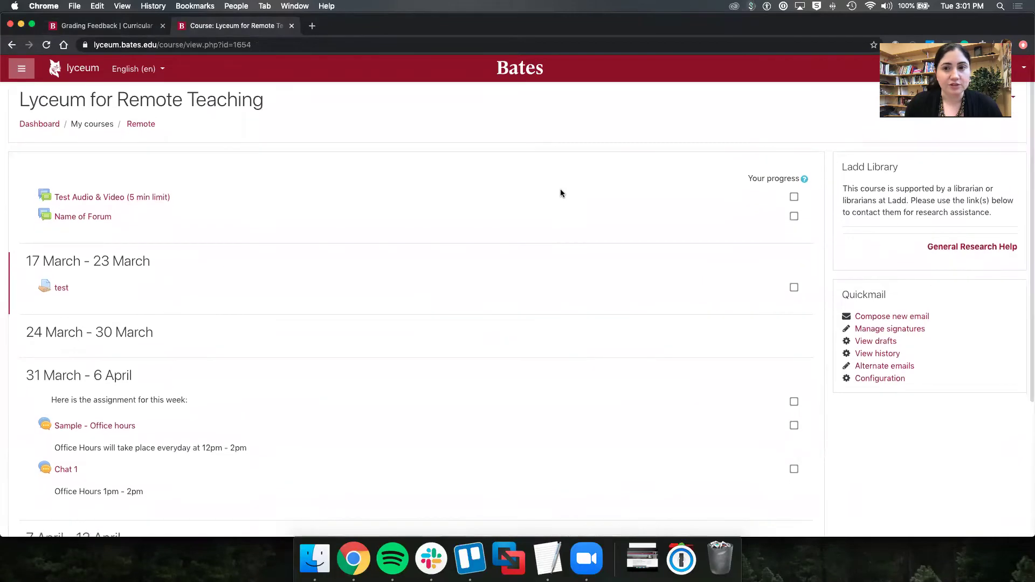
{"action": "scroll", "coordinate": [561, 193], "scroll_direction": "down", "scroll_amount": 5}
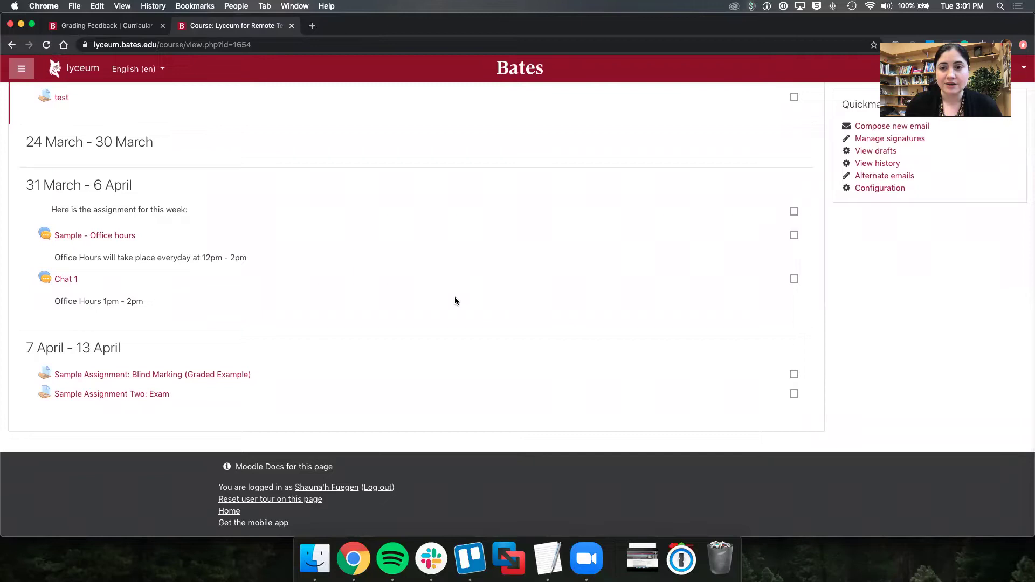
{"action": "left_click", "coordinate": [148, 376]}
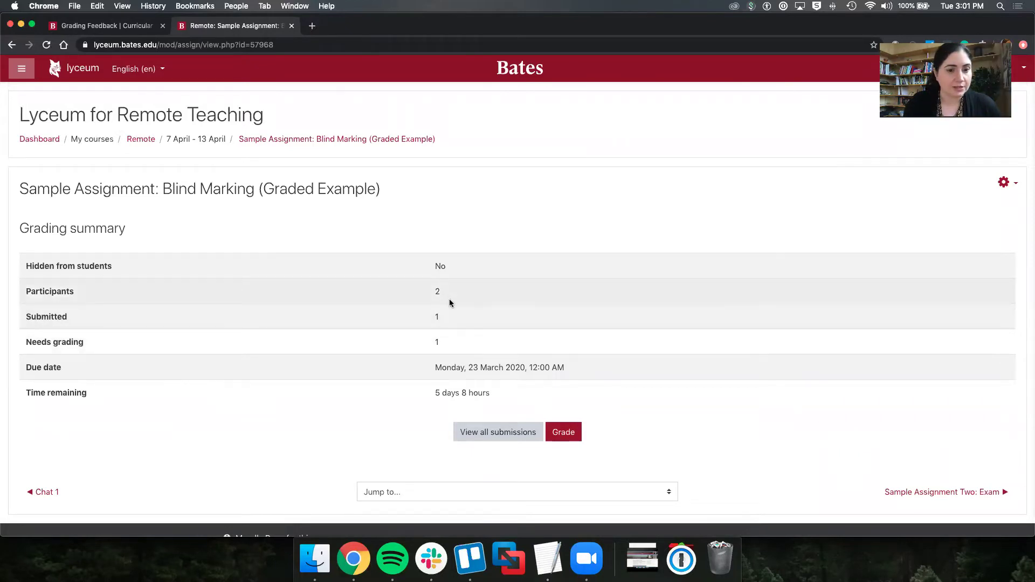
{"action": "left_click", "coordinate": [566, 437]}
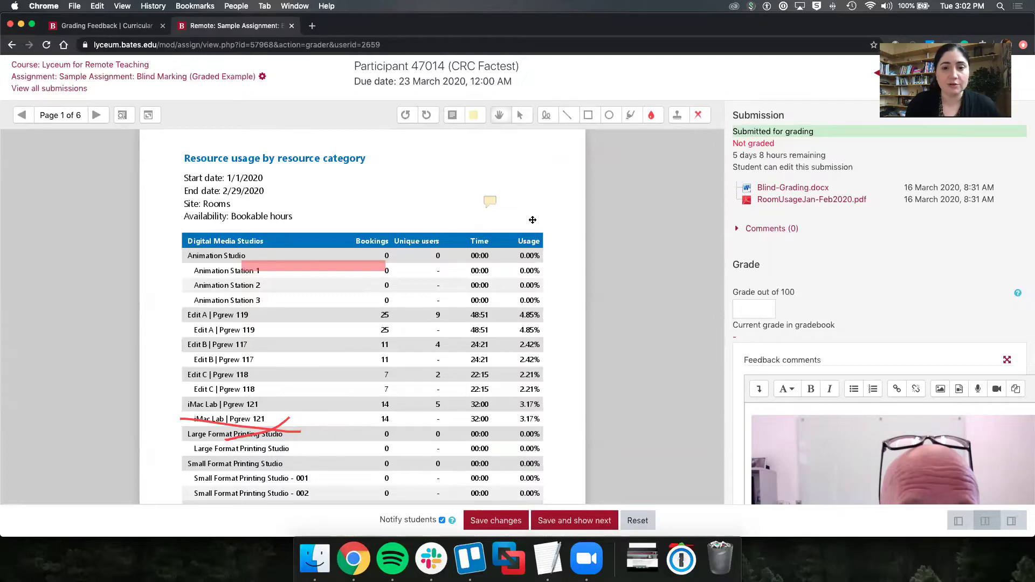
- Add the "New text here" comment on page 1 of the submission to the comment quicklist and collapse it
{"action": "left_click", "coordinate": [492, 200]}
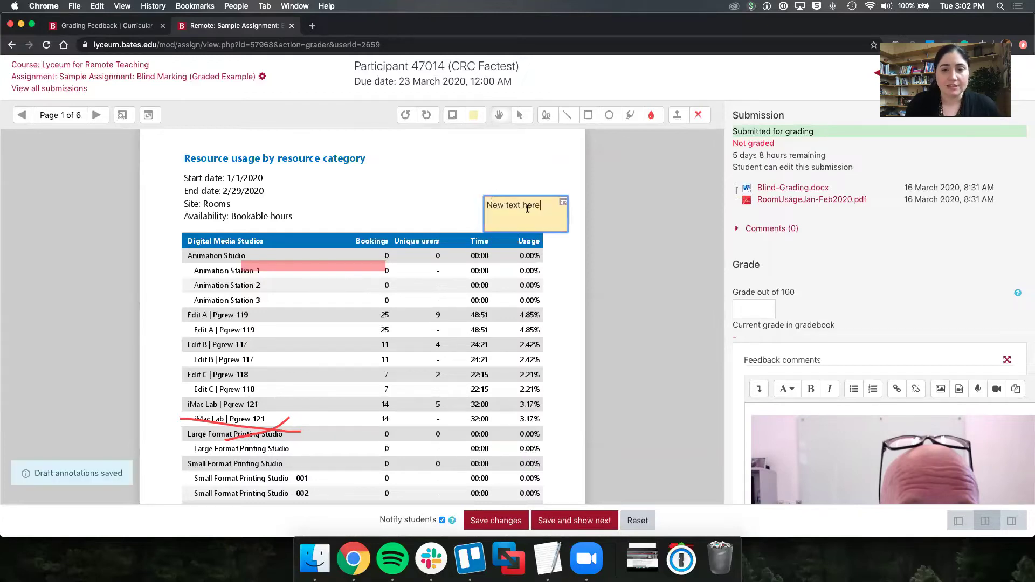
{"action": "left_click", "coordinate": [563, 203]}
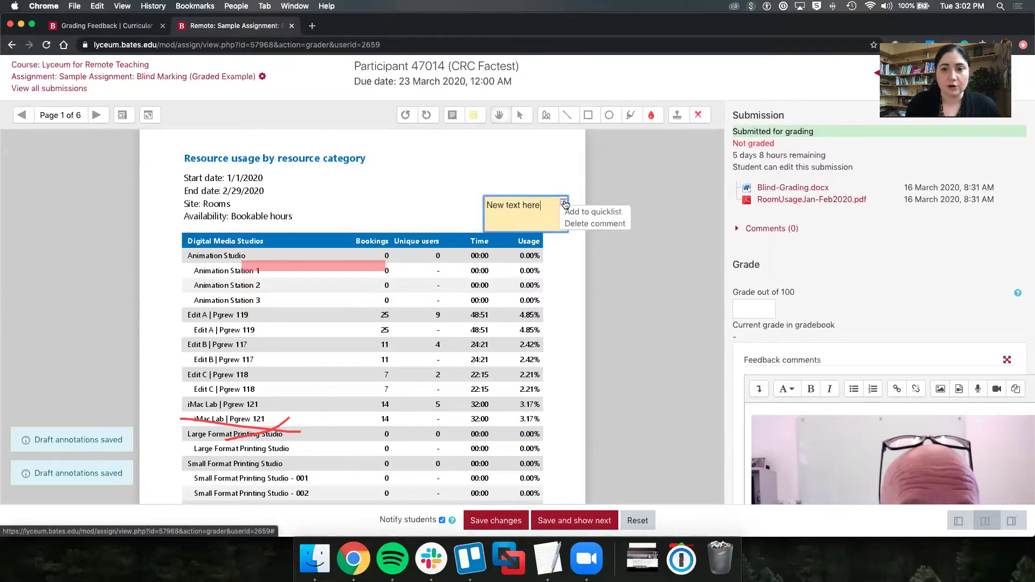
{"action": "left_click", "coordinate": [606, 216]}
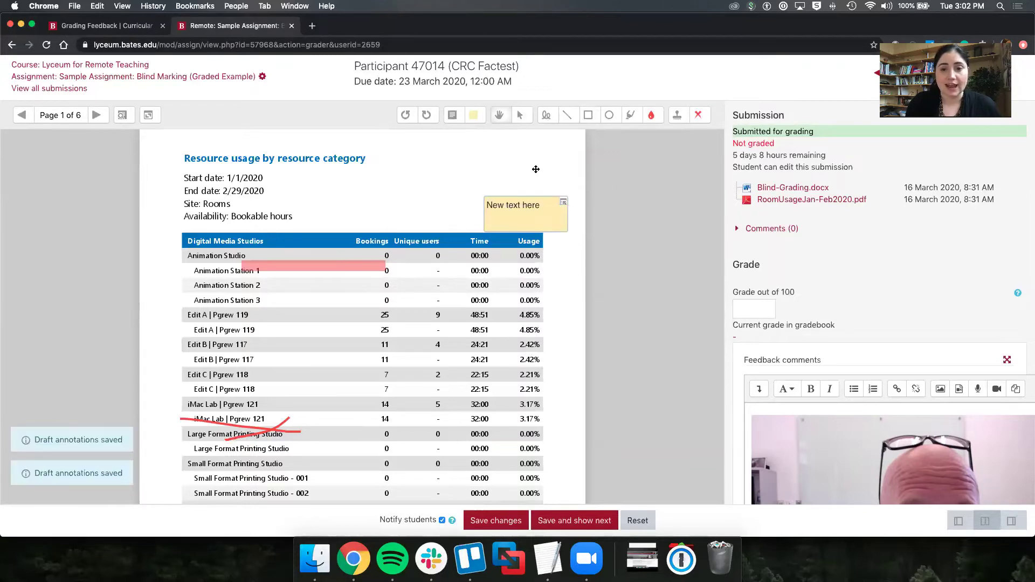
{"action": "left_click", "coordinate": [535, 169]}
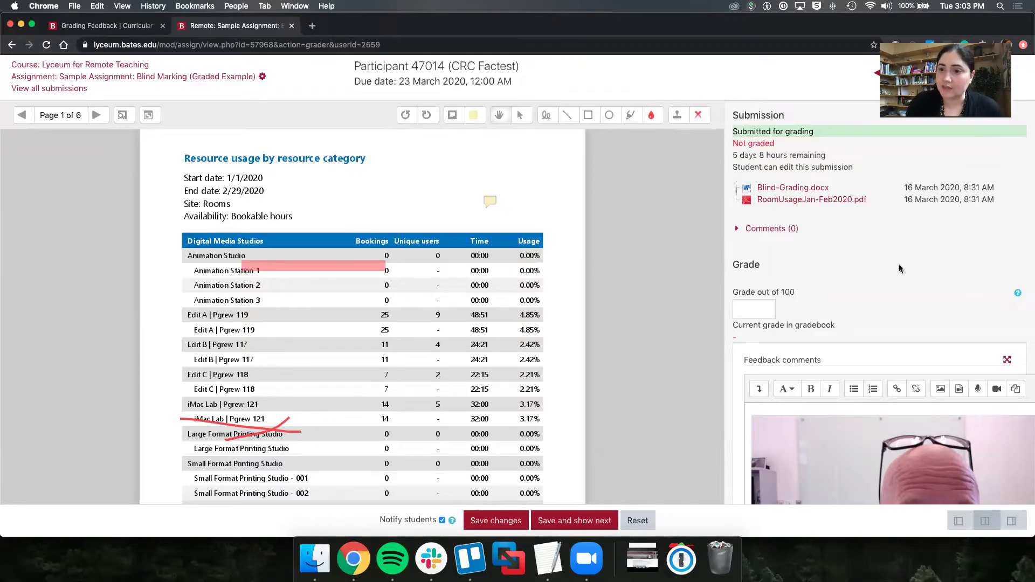
- Examine the submitted files, the grade field and the existing video, audio and written feedback comments
{"action": "scroll", "coordinate": [898, 269], "scroll_direction": "down", "scroll_amount": 2}
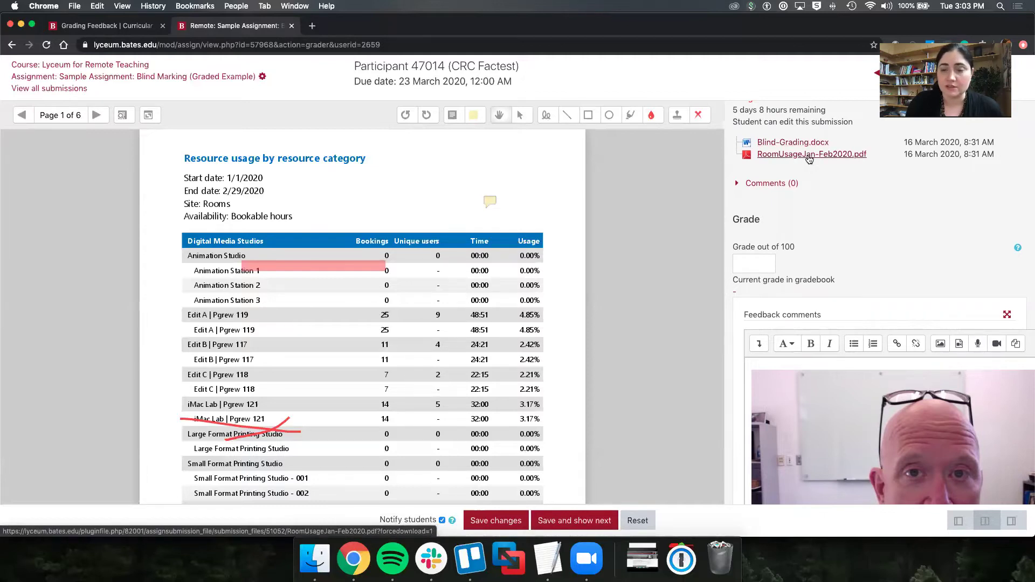
{"action": "scroll", "coordinate": [851, 220], "scroll_direction": "down", "scroll_amount": 1}
{"action": "scroll", "coordinate": [851, 220], "scroll_direction": "down", "scroll_amount": 2}
{"action": "left_click", "coordinate": [760, 215]}
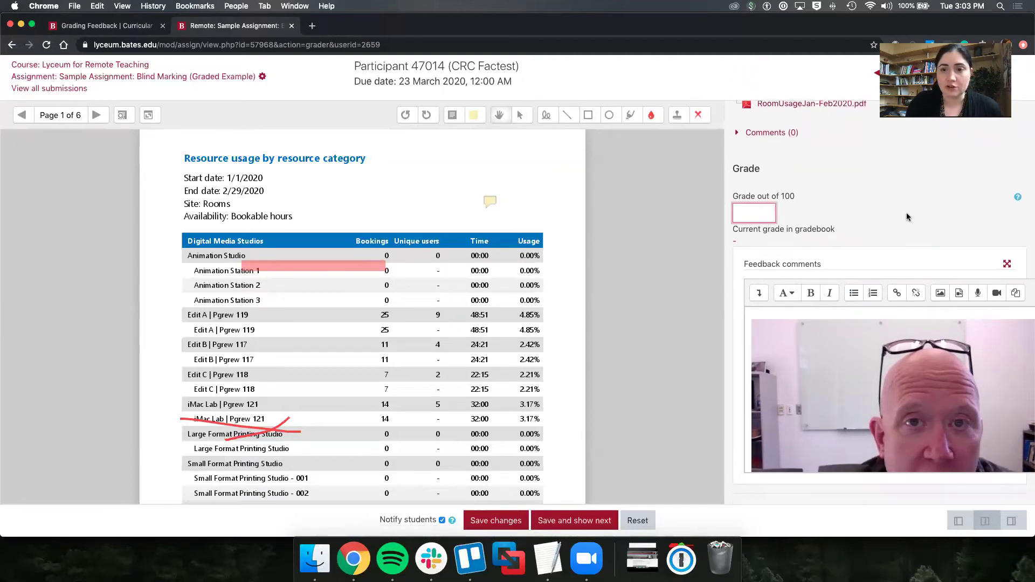
{"action": "scroll", "coordinate": [901, 213], "scroll_direction": "down", "scroll_amount": 1}
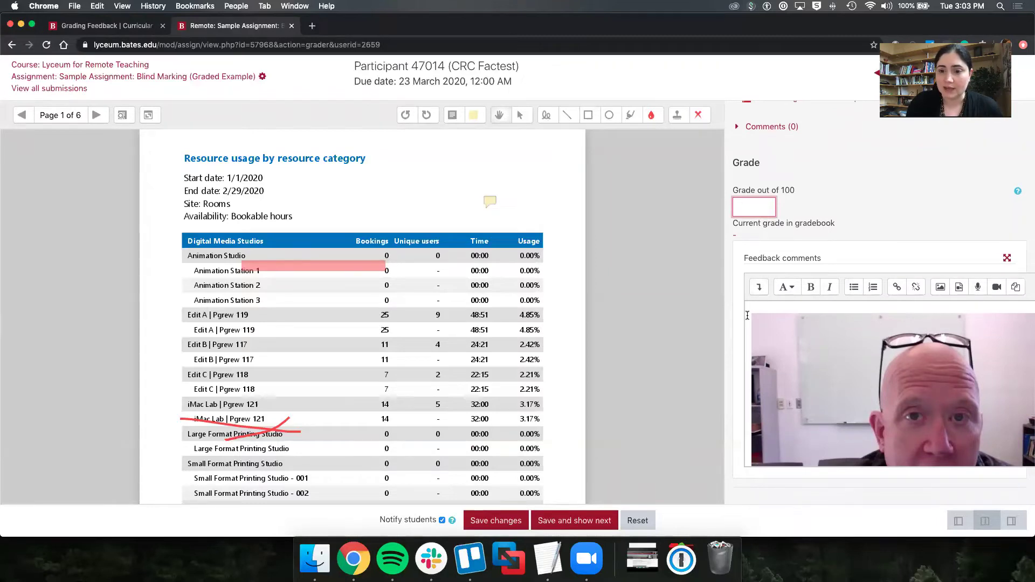
{"action": "scroll", "coordinate": [748, 315], "scroll_direction": "down", "scroll_amount": 3}
{"action": "left_click", "coordinate": [827, 447]}
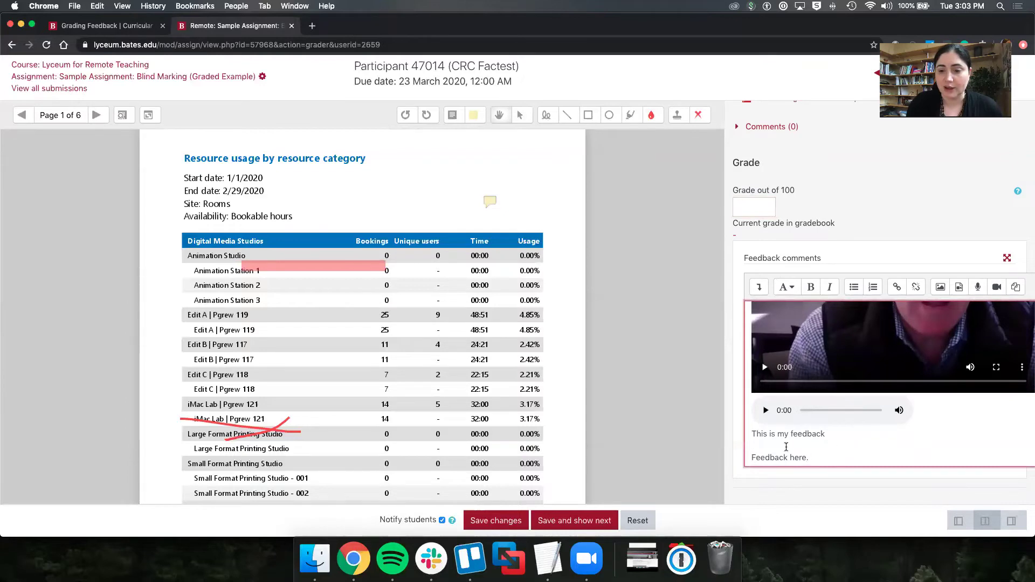
- Show the audio recorder for the feedback comments, starting from the "This is my feedback" line, and close it without recording
{"action": "left_click", "coordinate": [754, 434]}
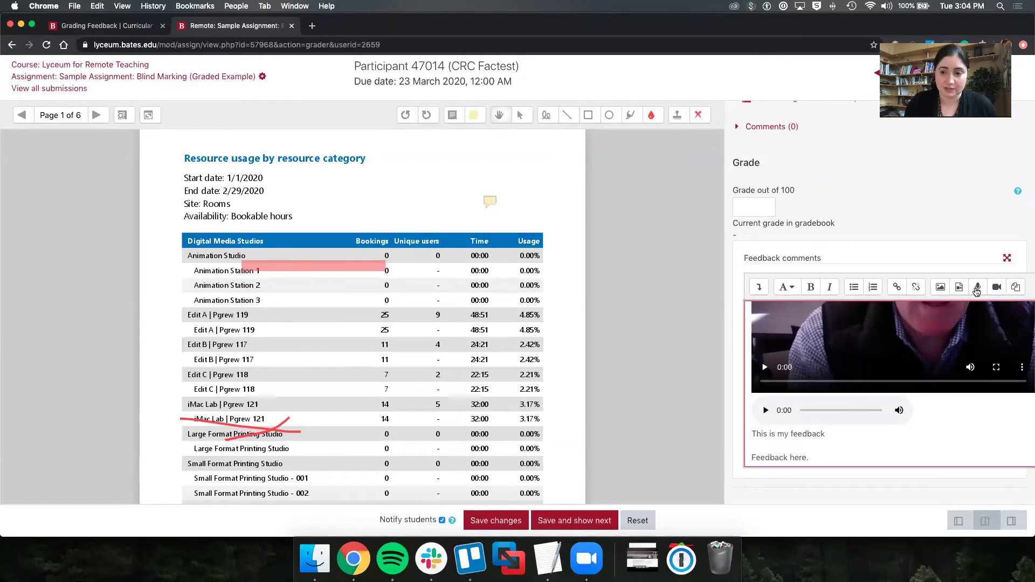
{"action": "left_click", "coordinate": [976, 288]}
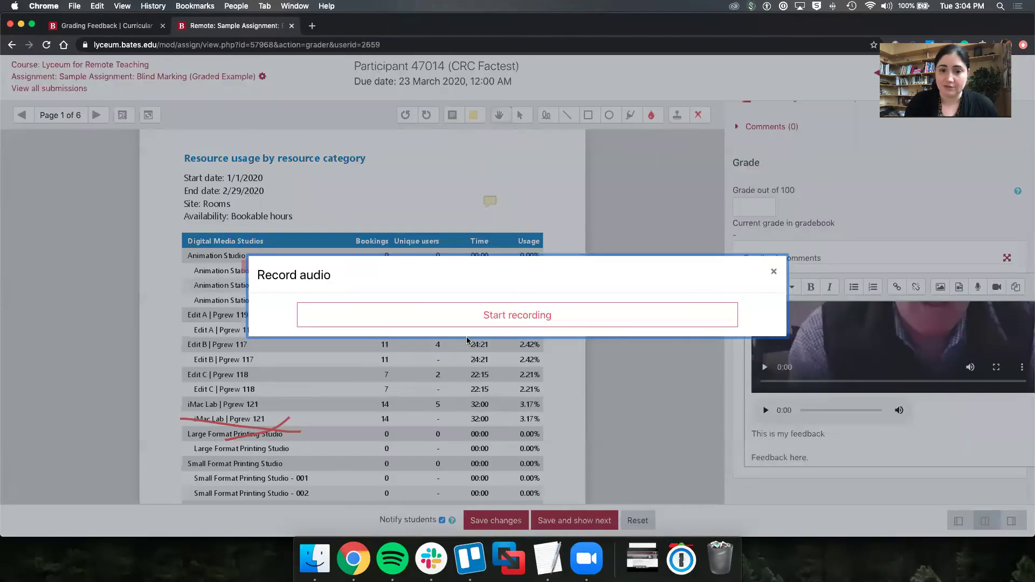
{"action": "left_click", "coordinate": [773, 275]}
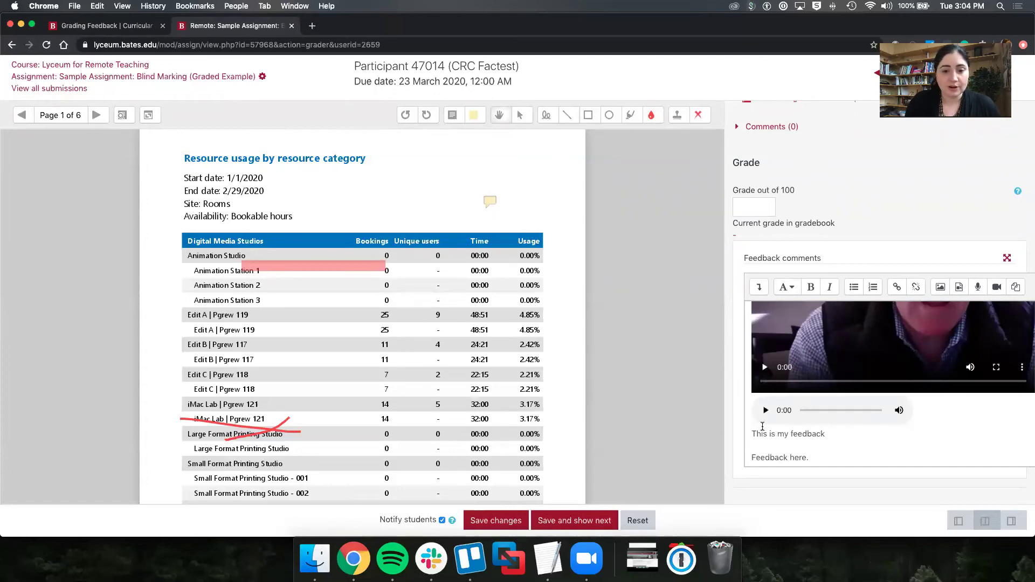
- Turn off student notification, save the feedback and go on to the next participant's submission
{"action": "left_click", "coordinate": [442, 520]}
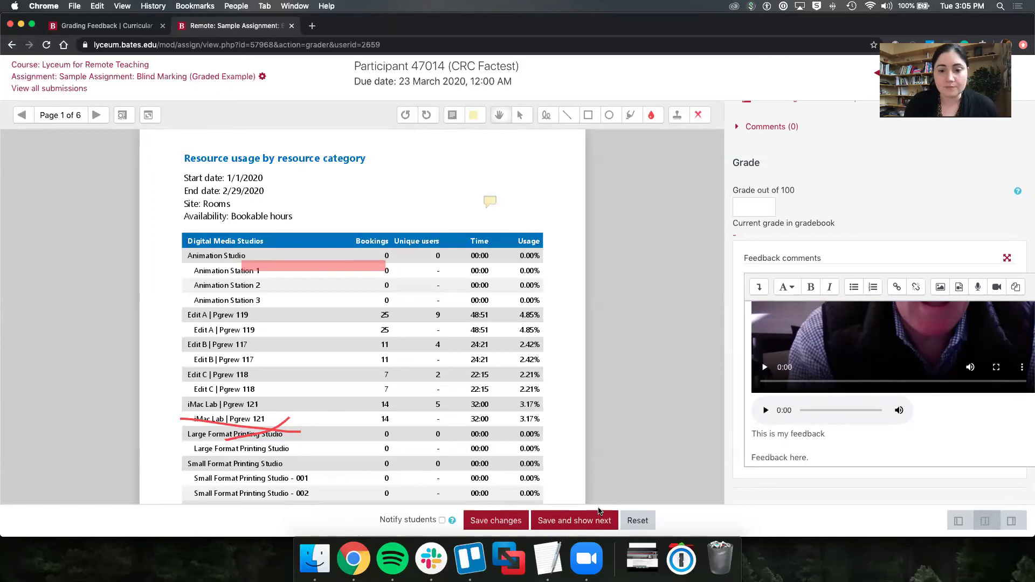
{"action": "left_click", "coordinate": [571, 525]}
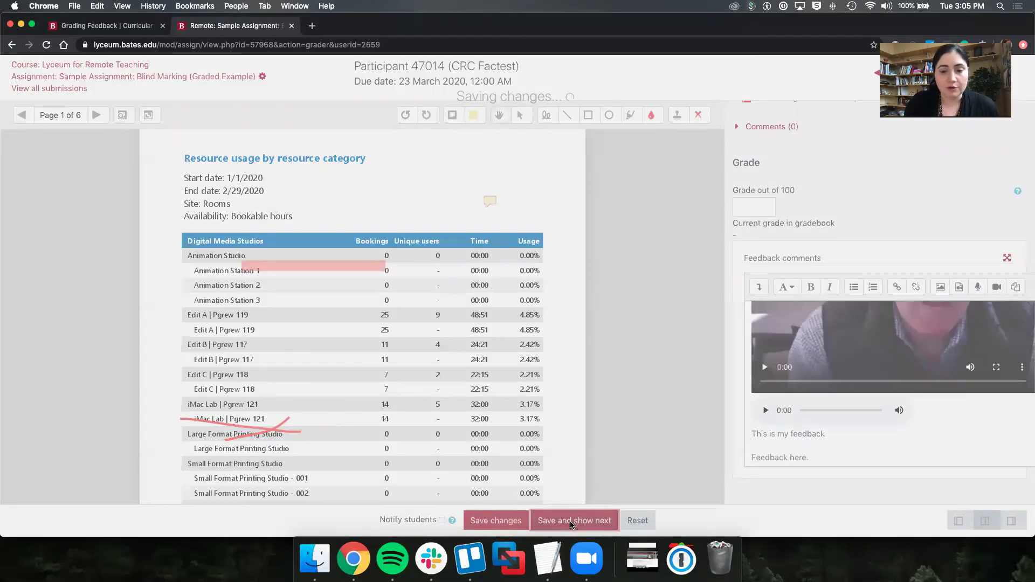
{"action": "left_click", "coordinate": [436, 350]}
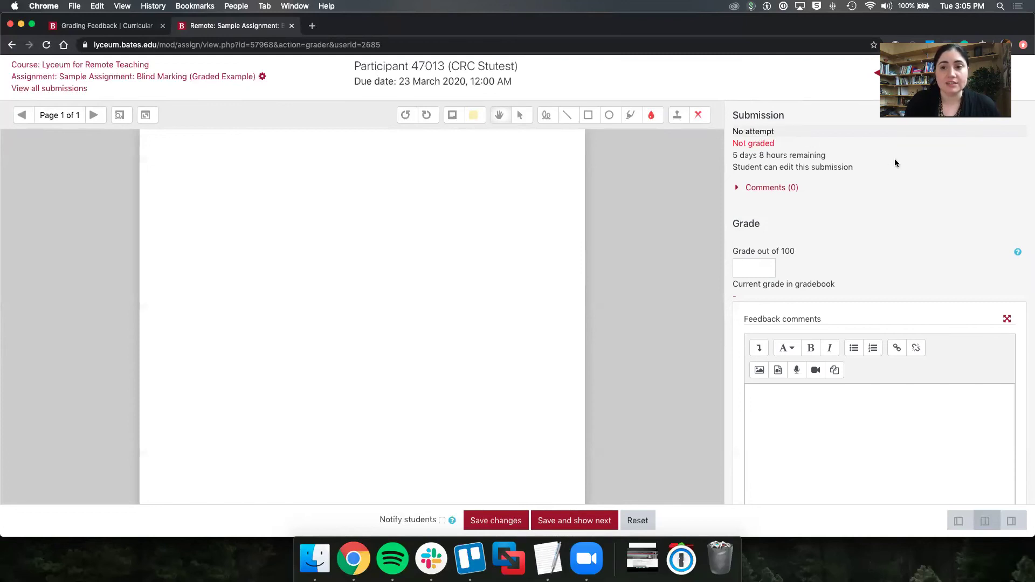
- Check the feedback comments and grade fields offered for the participant without a submission
{"action": "left_click", "coordinate": [843, 403]}
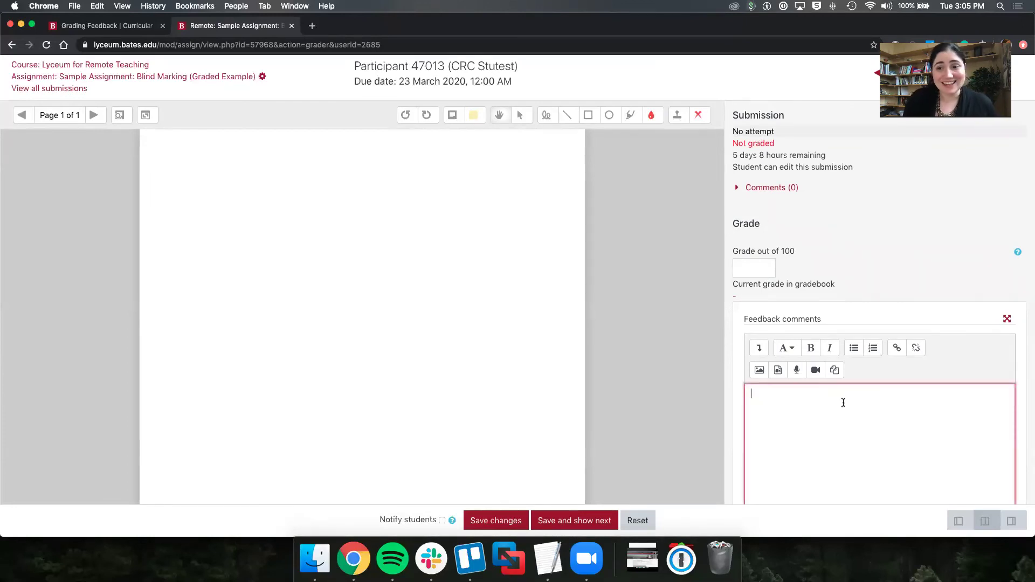
{"action": "left_click", "coordinate": [764, 269]}
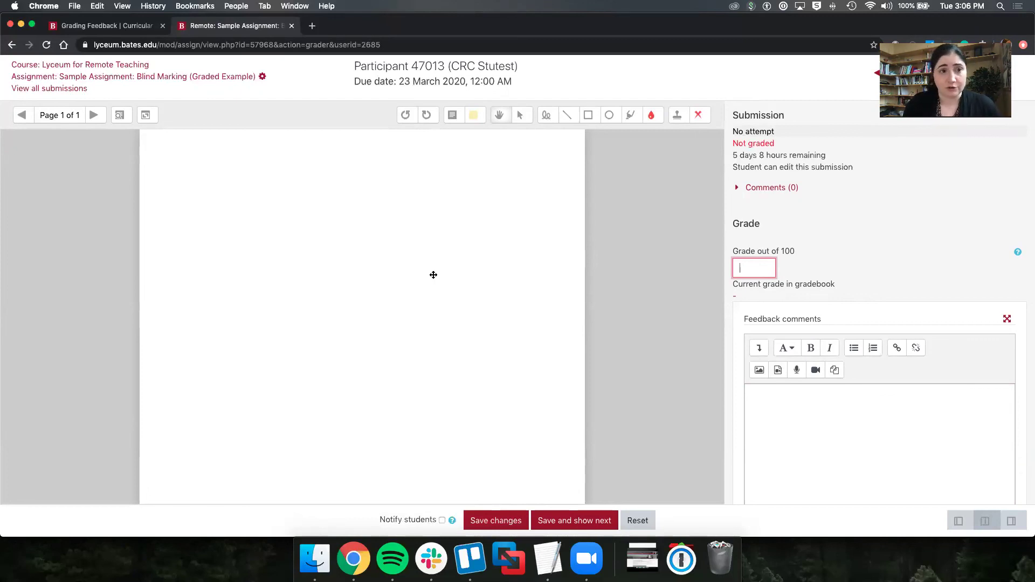
- Review the Giving Assignment Feedback section and the slide-by-slide explanations of the feedback tools on the Grading Feedback tutorial page
{"action": "left_click", "coordinate": [124, 26]}
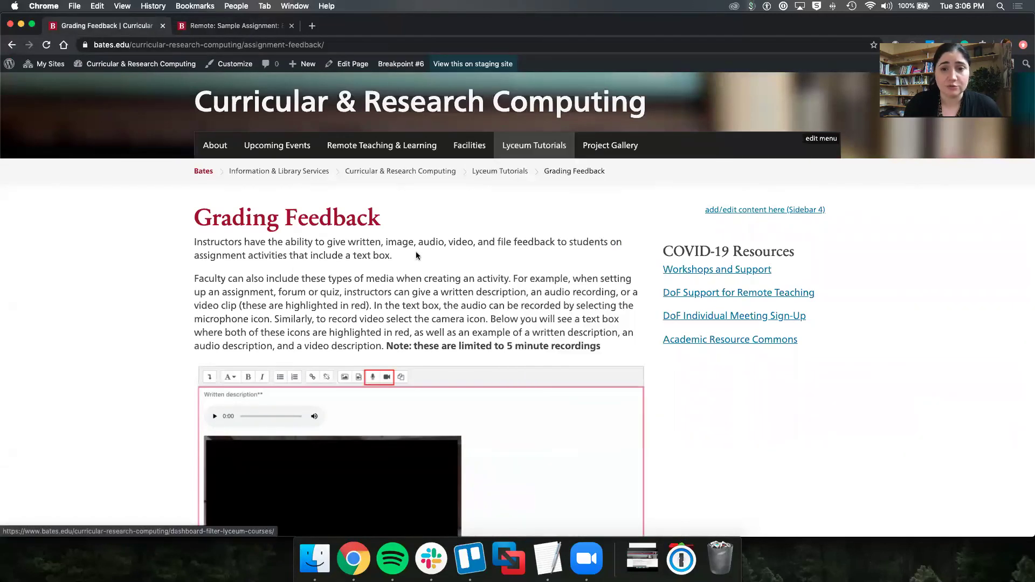
{"action": "scroll", "coordinate": [671, 376], "scroll_direction": "down", "scroll_amount": 6}
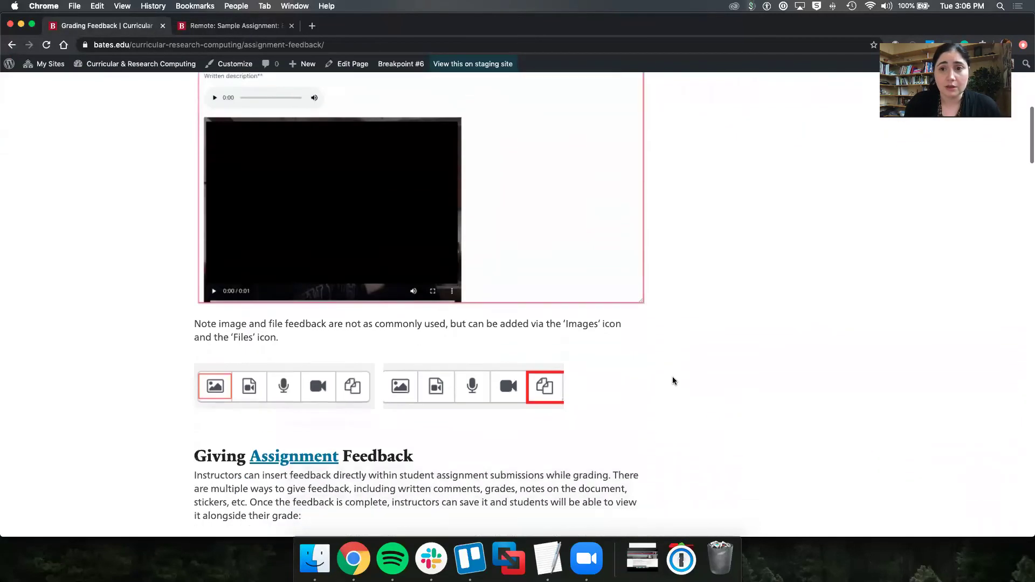
{"action": "scroll", "coordinate": [673, 380], "scroll_direction": "down", "scroll_amount": 20}
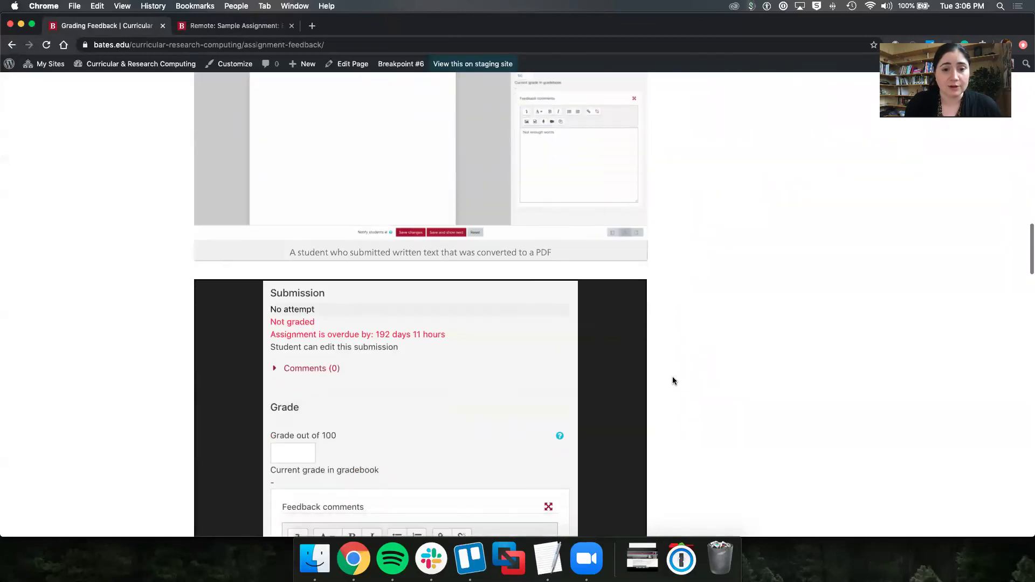
{"action": "scroll", "coordinate": [672, 381], "scroll_direction": "down", "scroll_amount": 12}
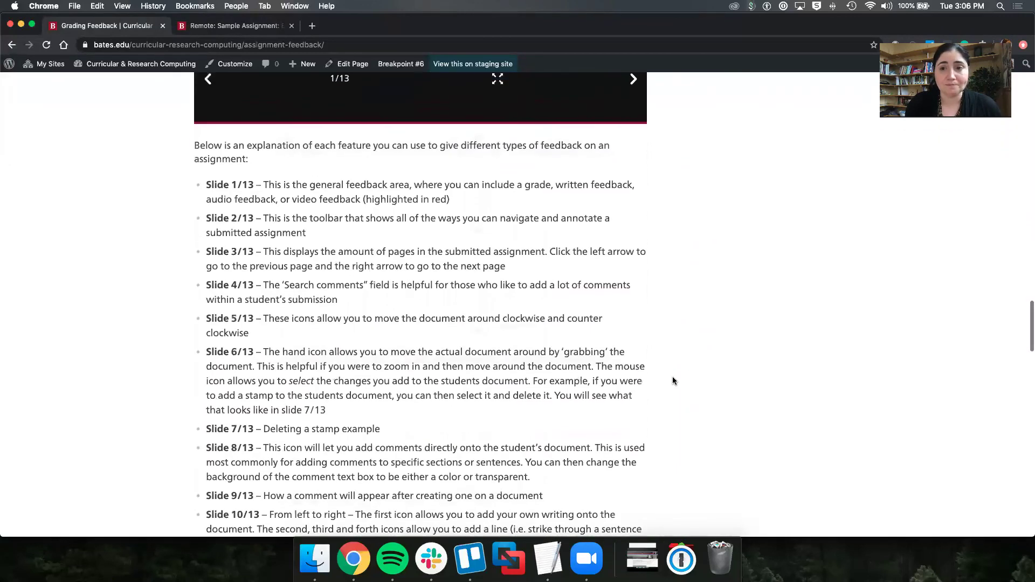
{"action": "scroll", "coordinate": [672, 381], "scroll_direction": "up", "scroll_amount": 3}
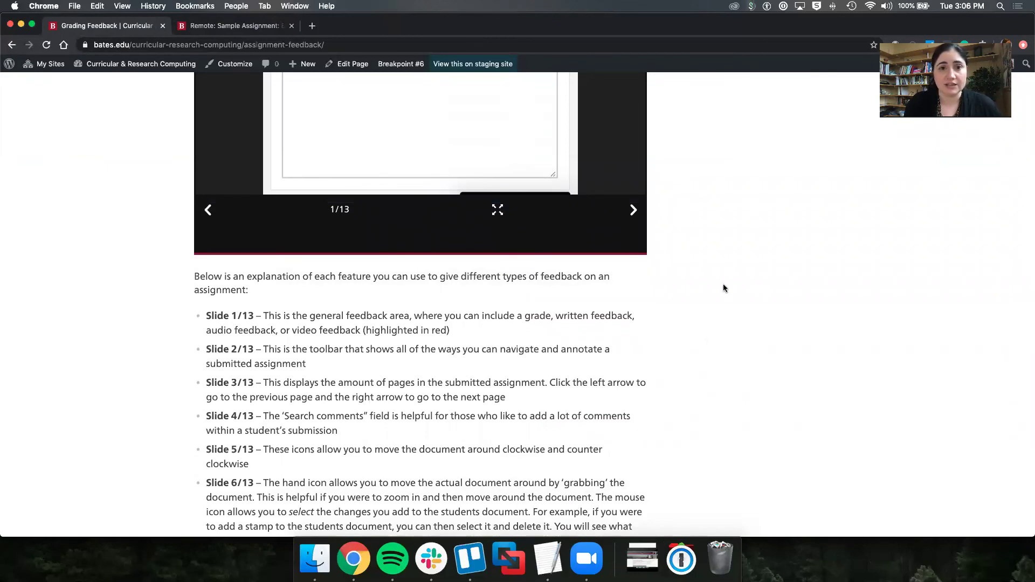
{"action": "scroll", "coordinate": [757, 302], "scroll_direction": "up", "scroll_amount": 2}
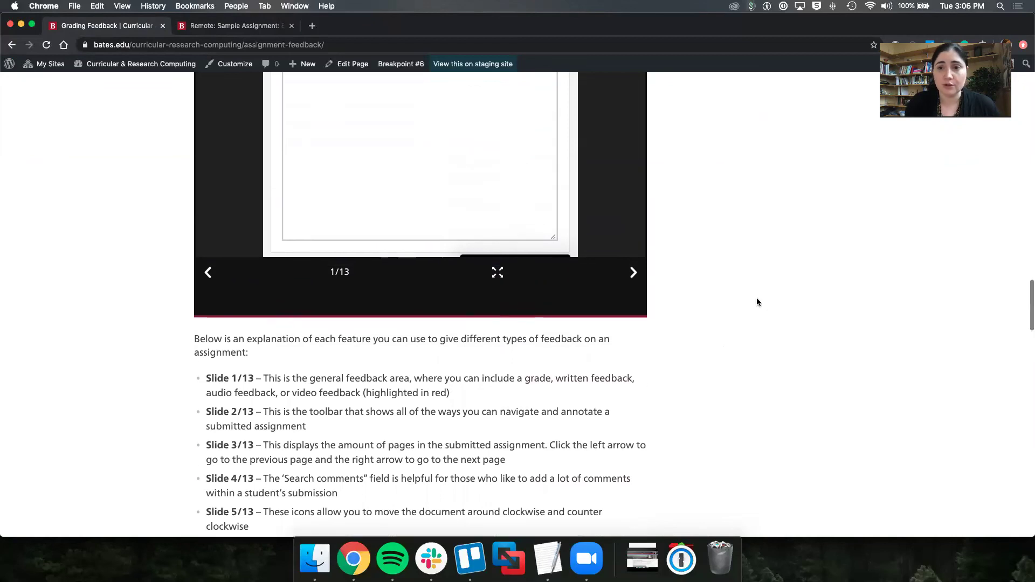